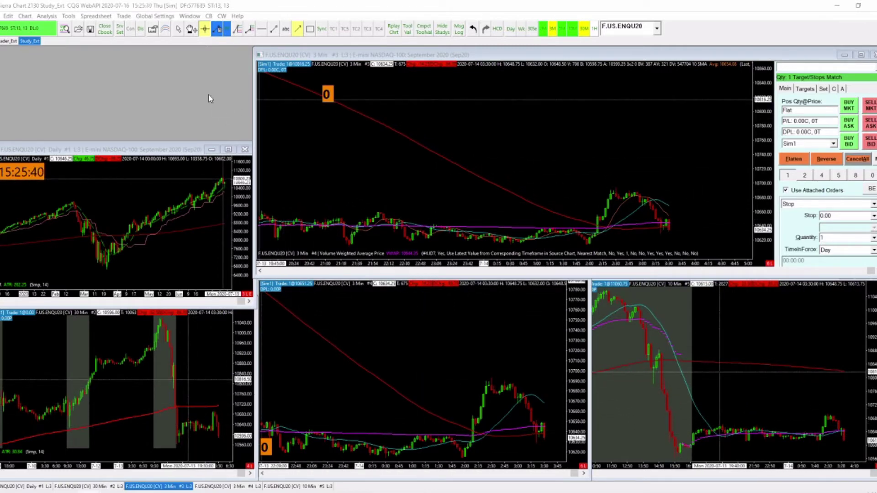
# Step: Turn the Trading Chart DOM on for the 3-minute E-mini NASDAQ-100 chart and turn it off again
pyautogui.click(412, 57)
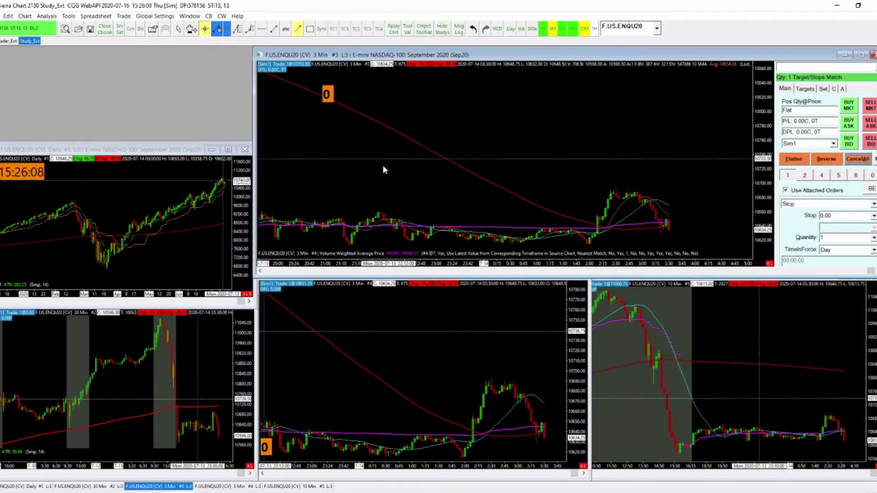
pyautogui.click(125, 17)
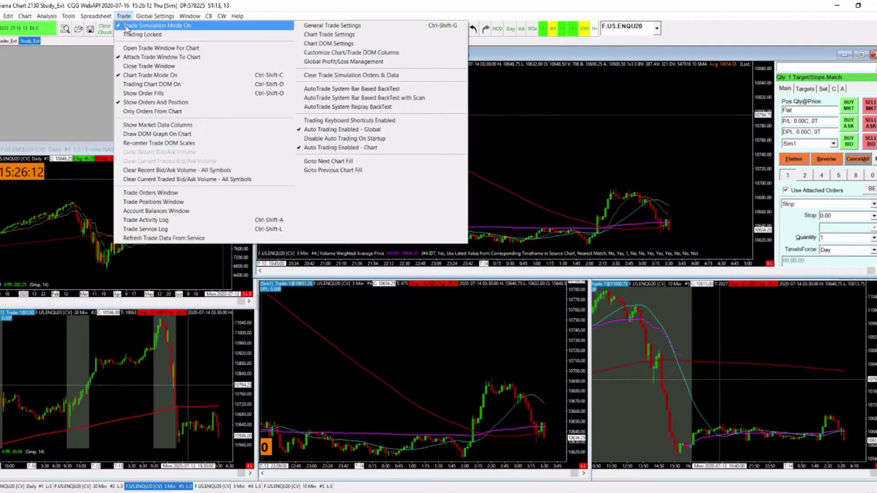
pyautogui.click(163, 87)
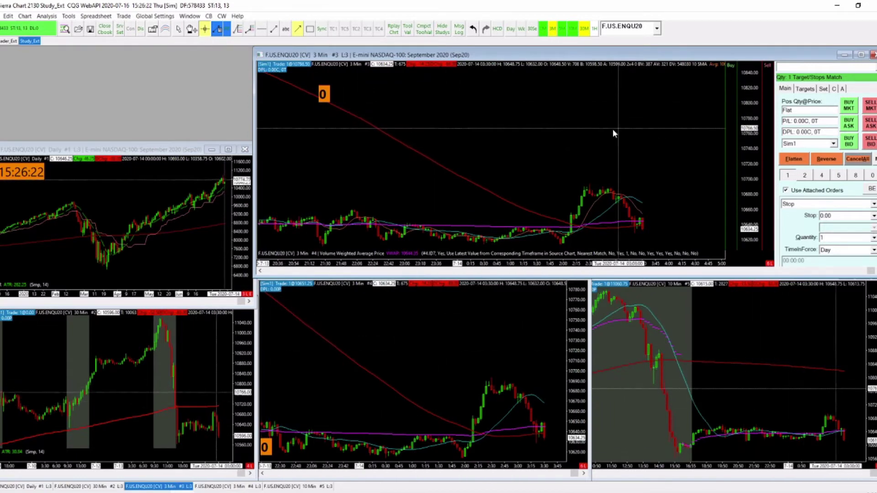
pyautogui.click(124, 16)
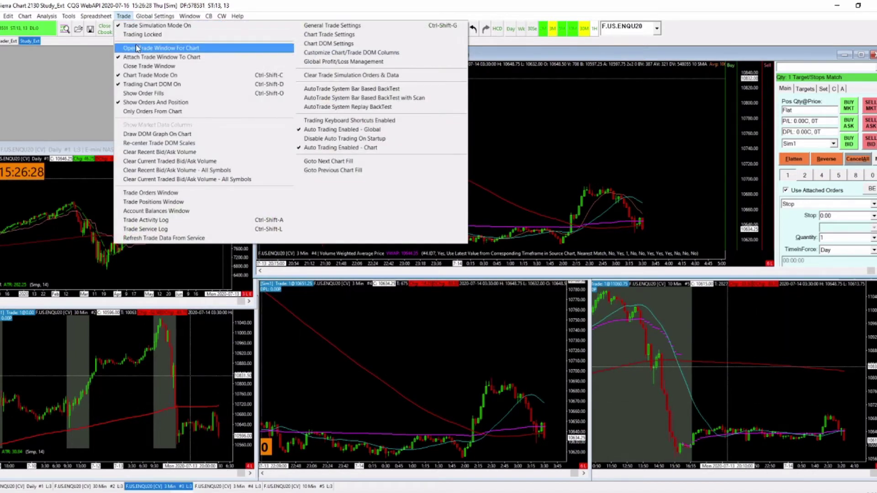
pyautogui.click(161, 85)
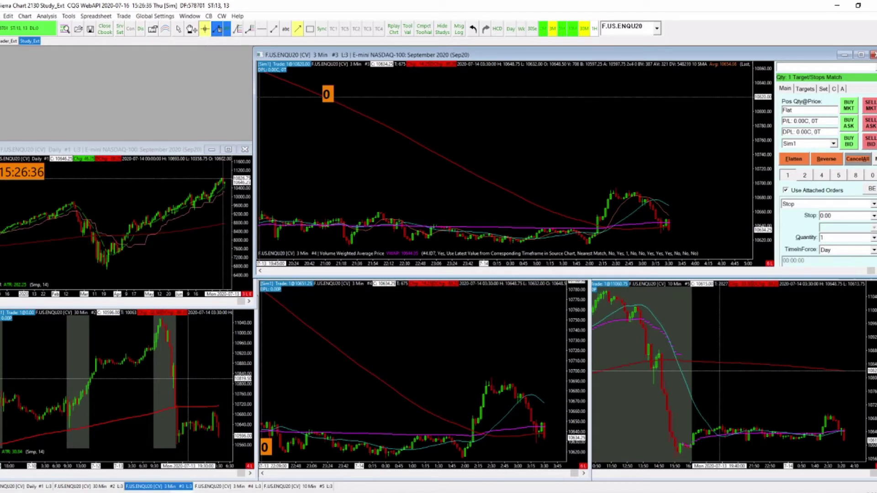
# Step: Open a separate Trading DOM for the 3-minute chart, move it over the daily chart, and remove it
pyautogui.hotkey('alt', 'f')
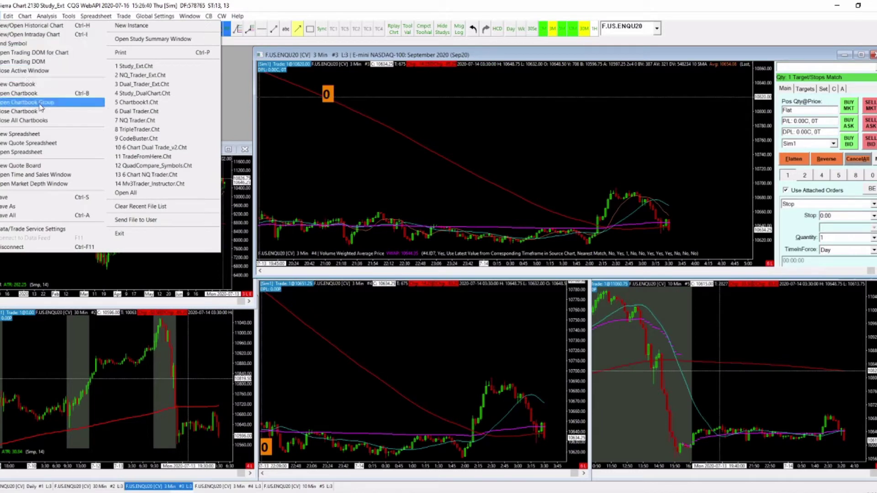
pyautogui.click(43, 53)
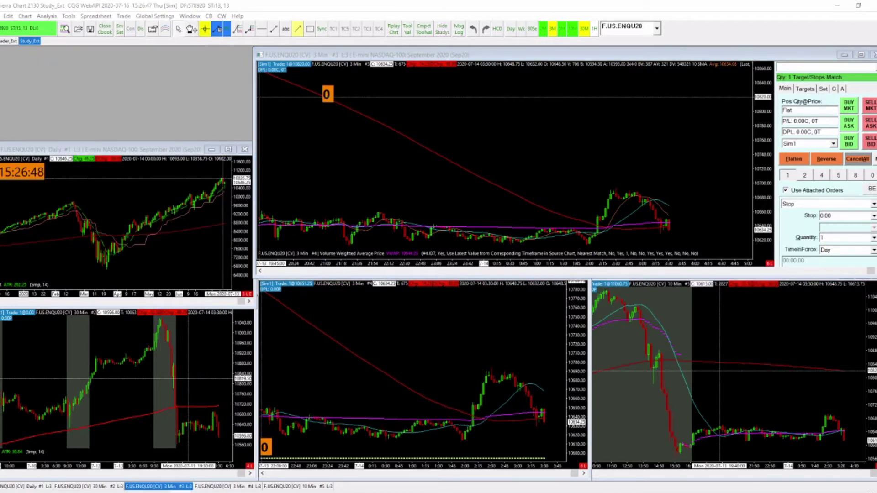
pyautogui.moveTo(845, 120); pyautogui.dragTo(134, 67)
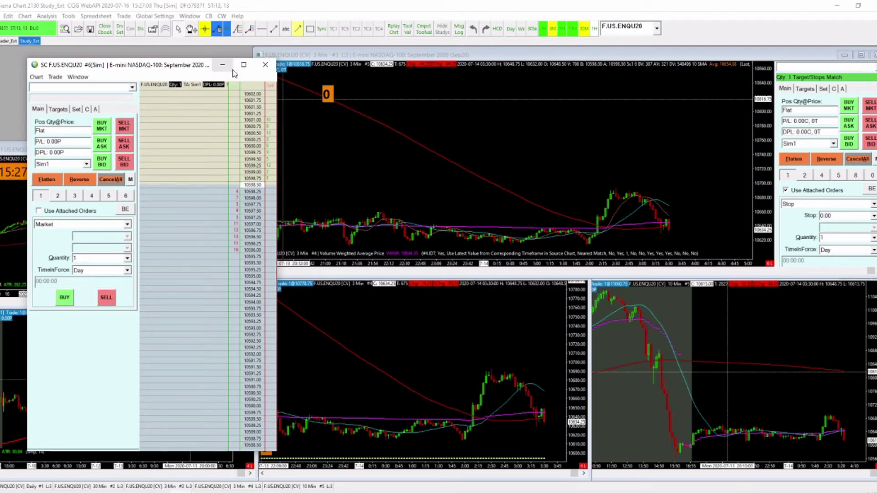
pyautogui.click(268, 70)
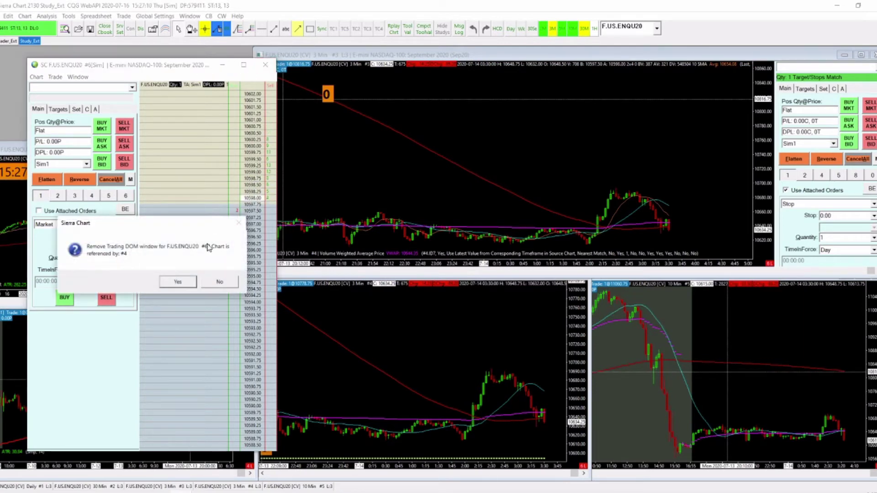
pyautogui.click(188, 282)
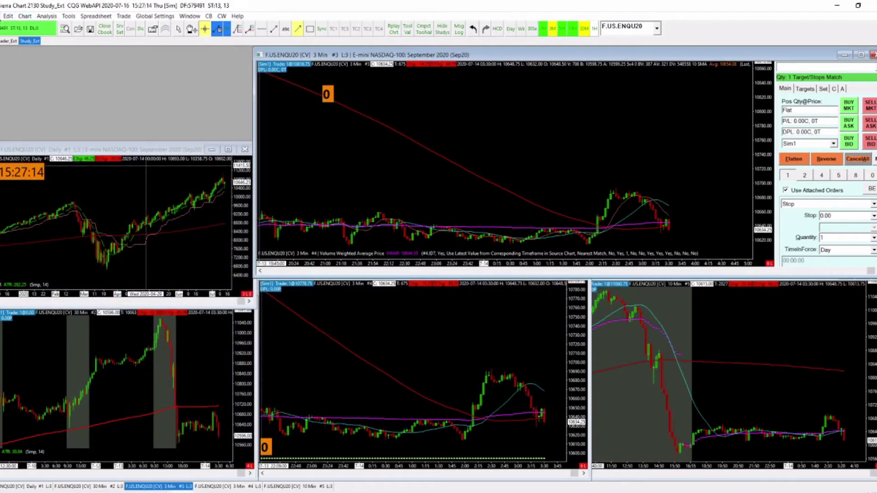
# Step: Open a Trading DOM for symbol F.US.ENQU20 through Find Symbol and place its window over the daily and 30-minute charts
pyautogui.click(3, 16)
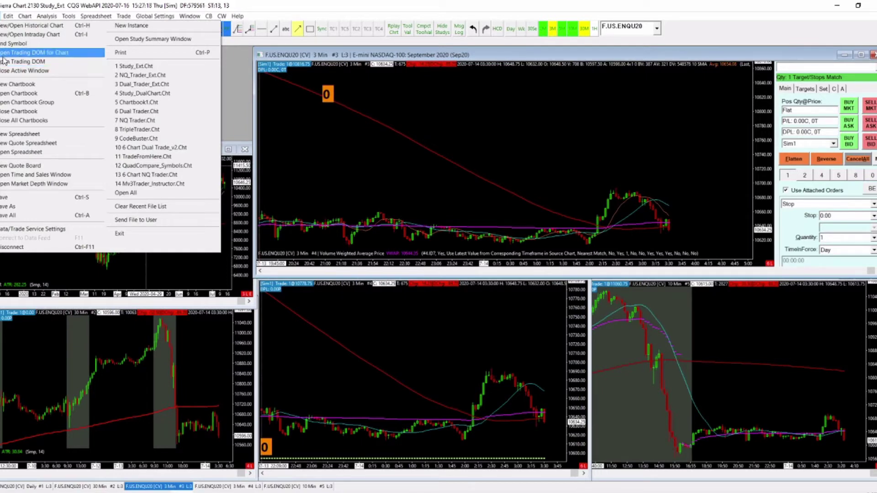
pyautogui.click(22, 63)
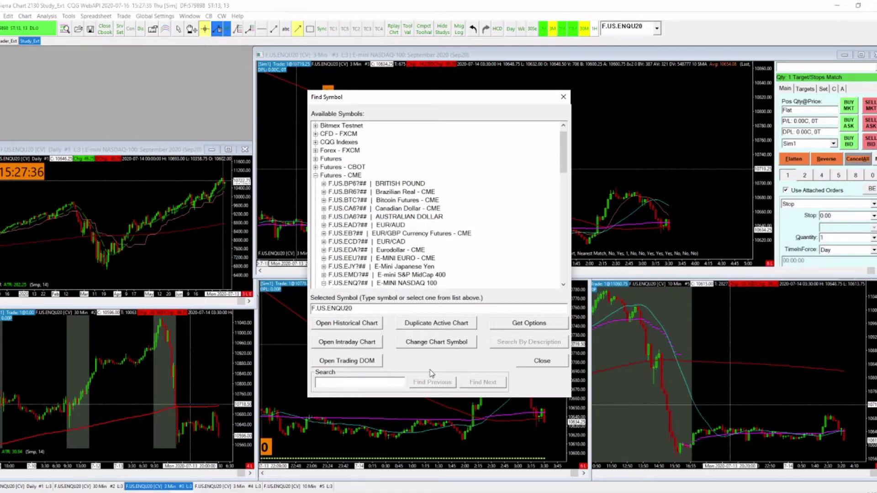
pyautogui.click(345, 361)
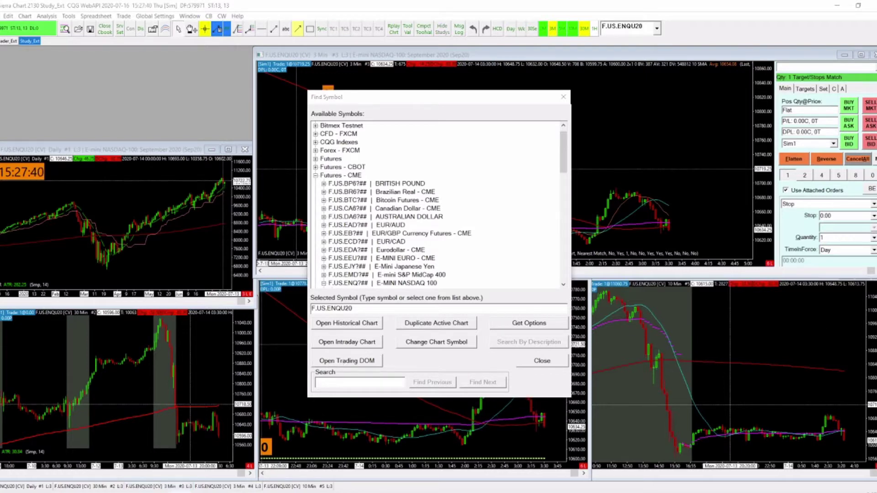
pyautogui.moveTo(848, 21); pyautogui.dragTo(143, 69)
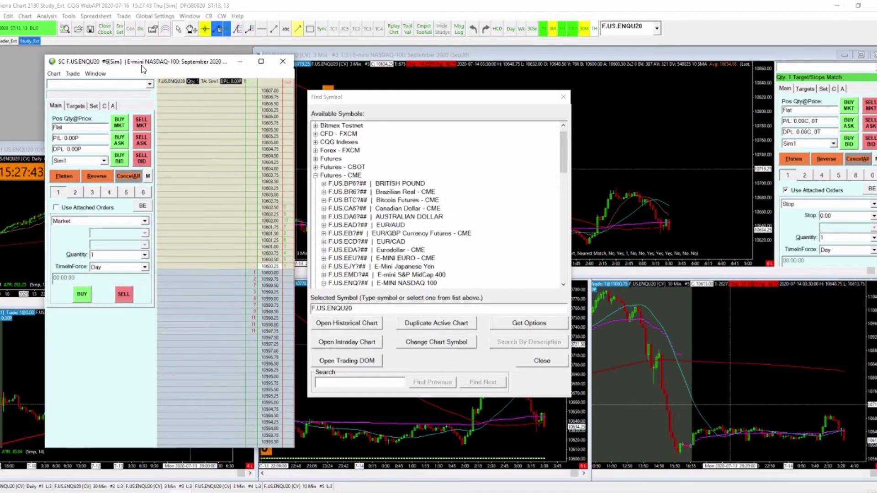
pyautogui.click(563, 97)
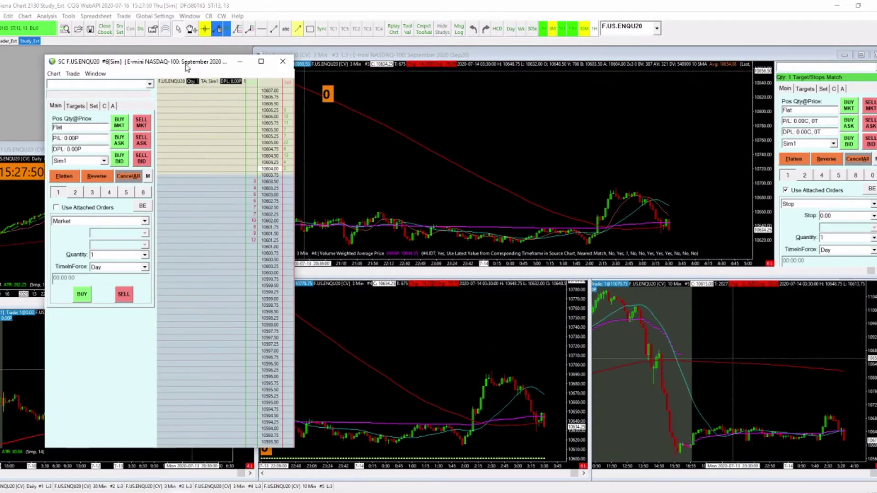
pyautogui.moveTo(187, 67); pyautogui.dragTo(228, 74)
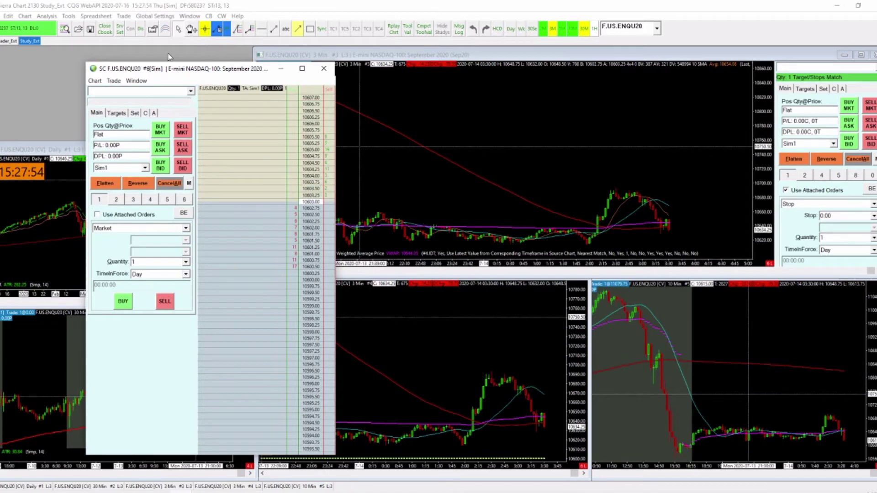
# Step: Bring the 3-minute chart to the front, return to the Trading DOM window, and remove that DOM
pyautogui.click(396, 100)
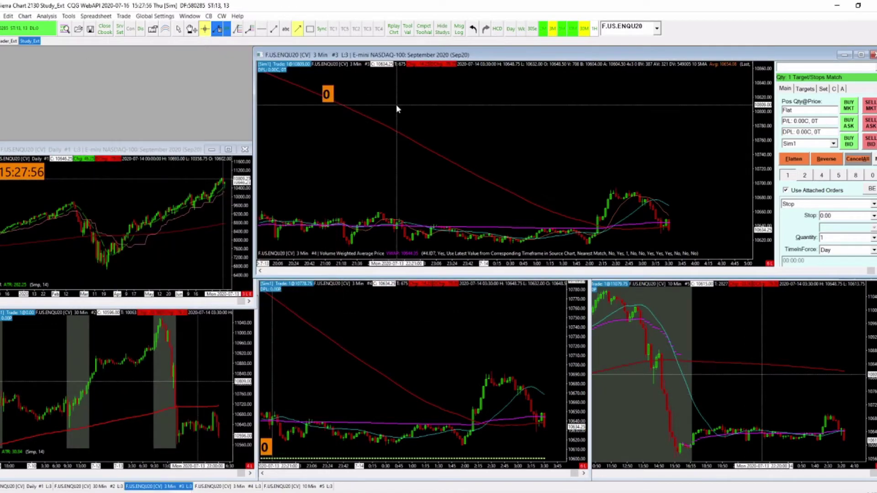
pyautogui.hotkey('alt', 'Tab')
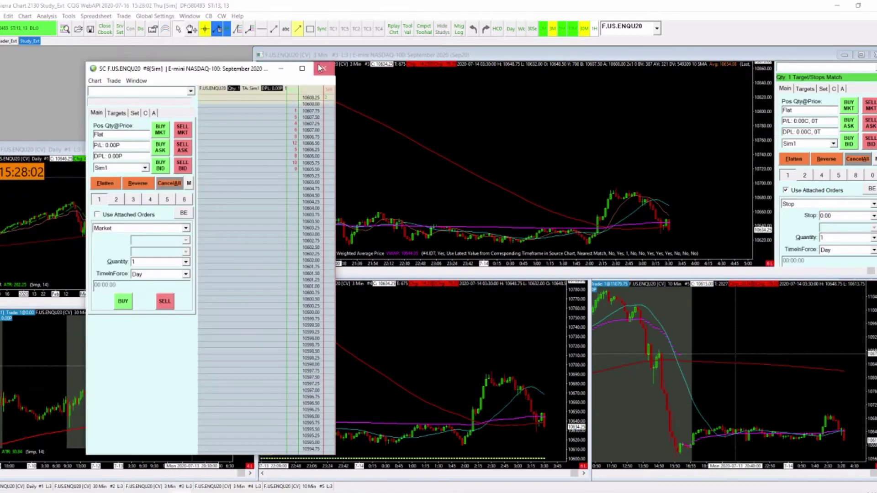
pyautogui.click(324, 69)
pyautogui.click(234, 286)
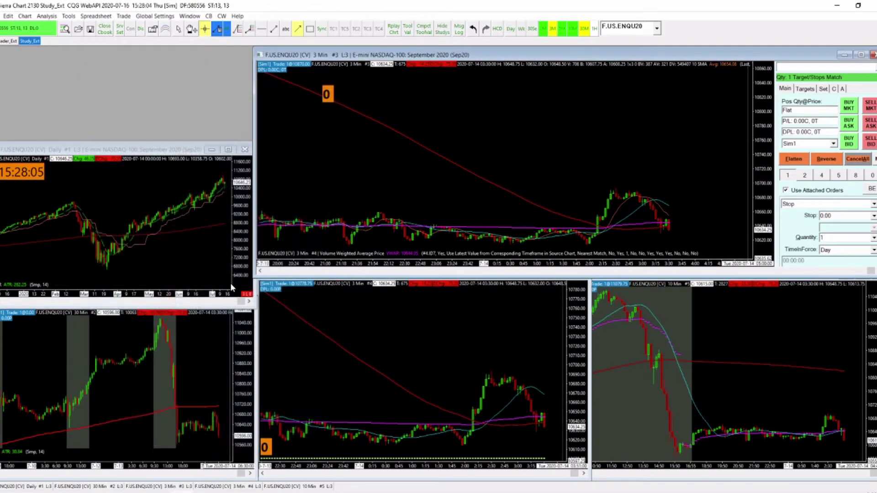
# Step: Open a Trading DOM for the active 3-minute E-mini NASDAQ-100 chart and move its detached window over the 3-minute charts
pyautogui.click(7, 17)
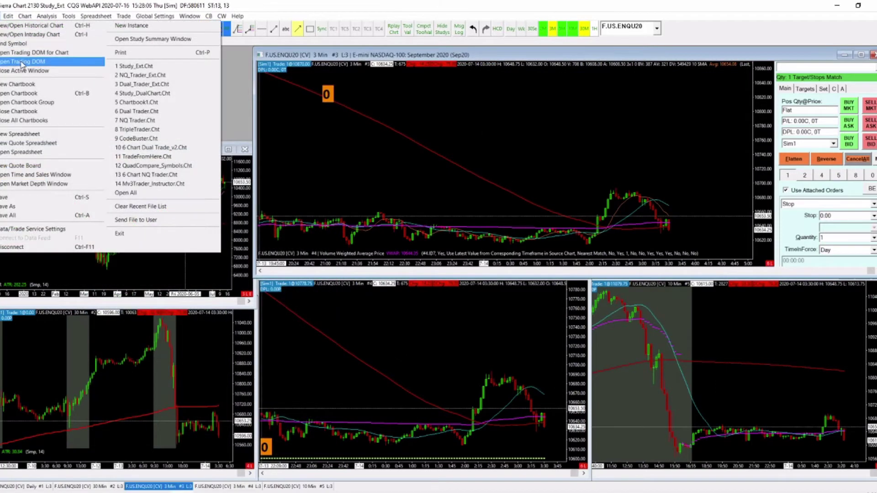
pyautogui.click(46, 56)
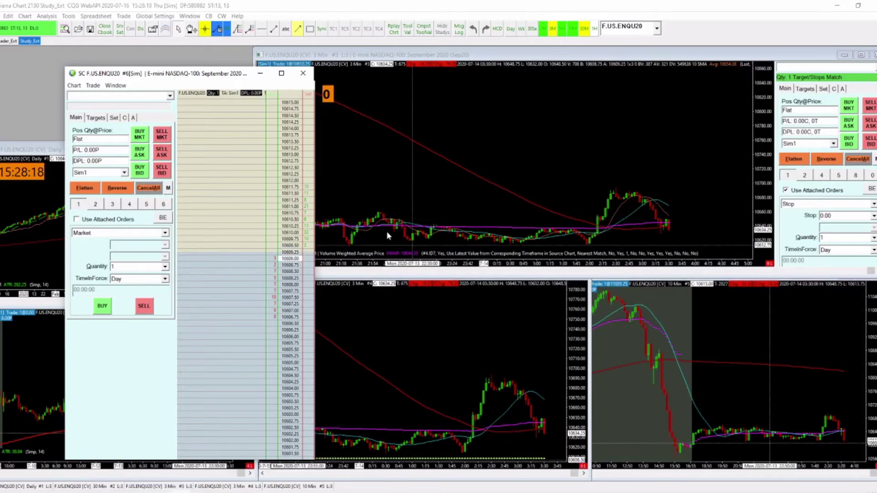
pyautogui.moveTo(223, 77); pyautogui.dragTo(564, 80)
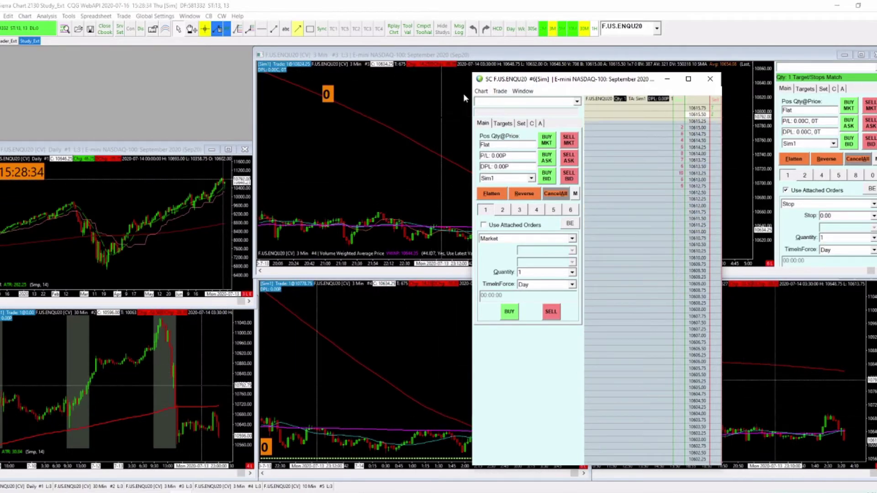
# Step: Set the Trading DOM window to Always on Top and move it over the daily and 30-minute charts
pyautogui.click(521, 92)
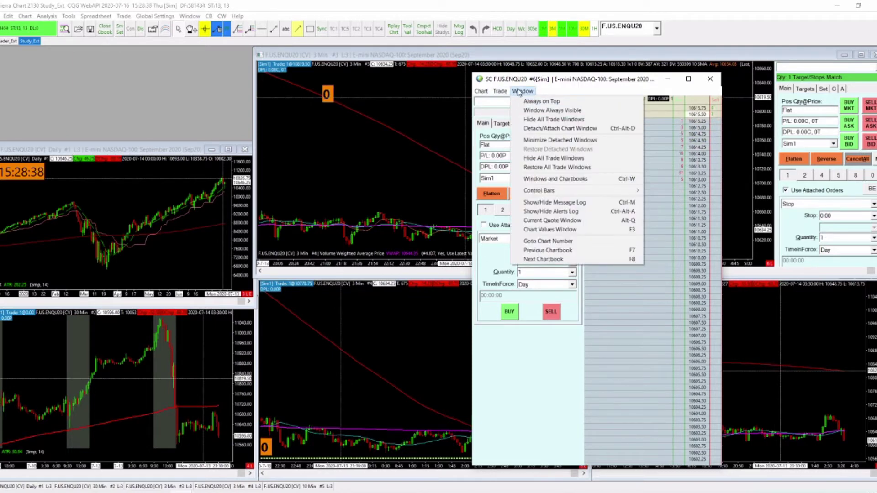
pyautogui.click(543, 101)
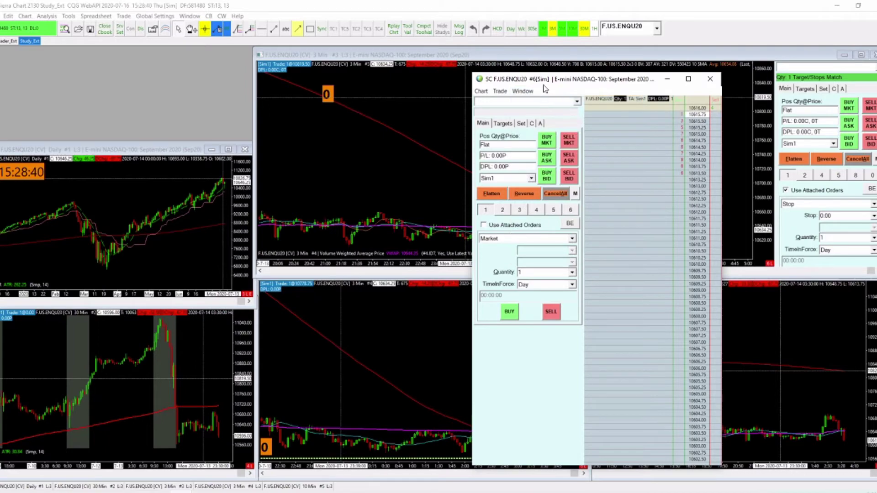
pyautogui.moveTo(549, 81); pyautogui.dragTo(76, 66)
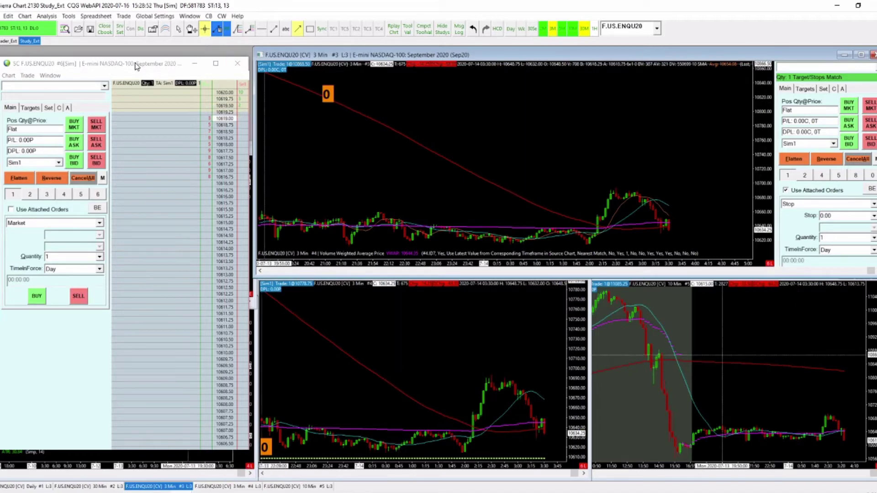
# Step: Turn off Always on Top for the detached Trading DOM window
pyautogui.click(85, 76)
pyautogui.click(50, 75)
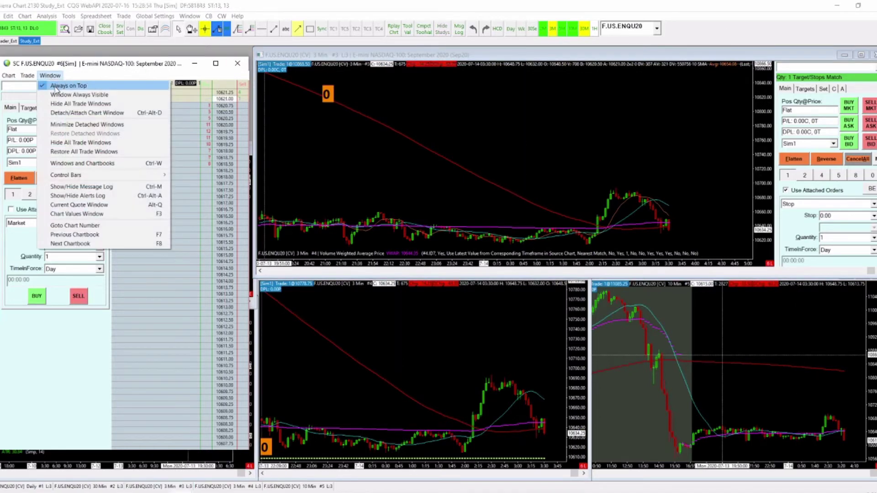
pyautogui.click(56, 88)
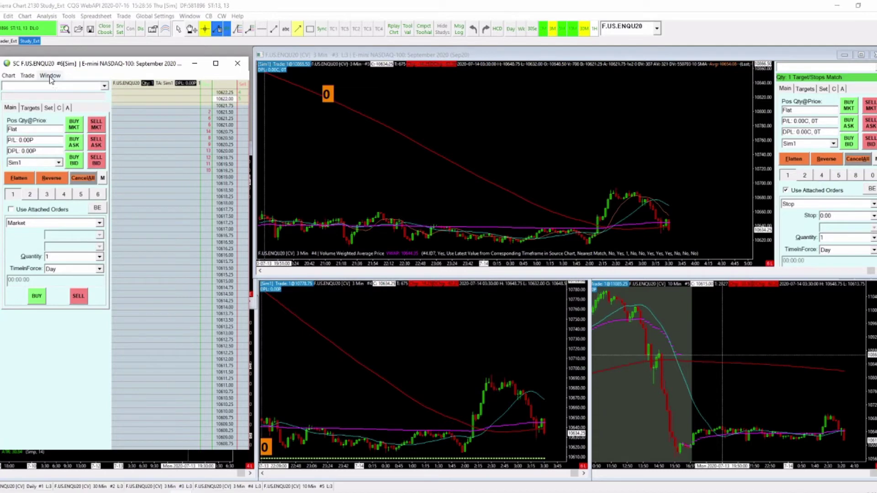
# Step: Attach the Trading DOM window to the main chart workspace, narrowing it and placing it over the daily chart
pyautogui.click(50, 76)
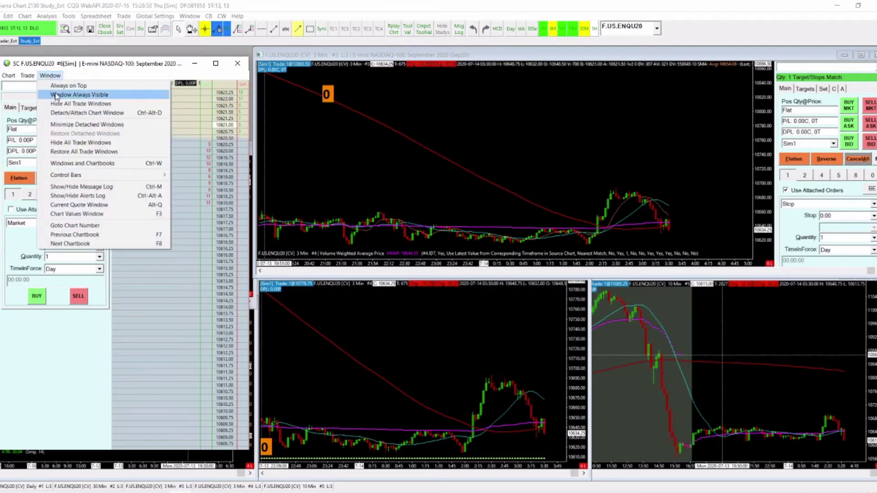
pyautogui.click(66, 115)
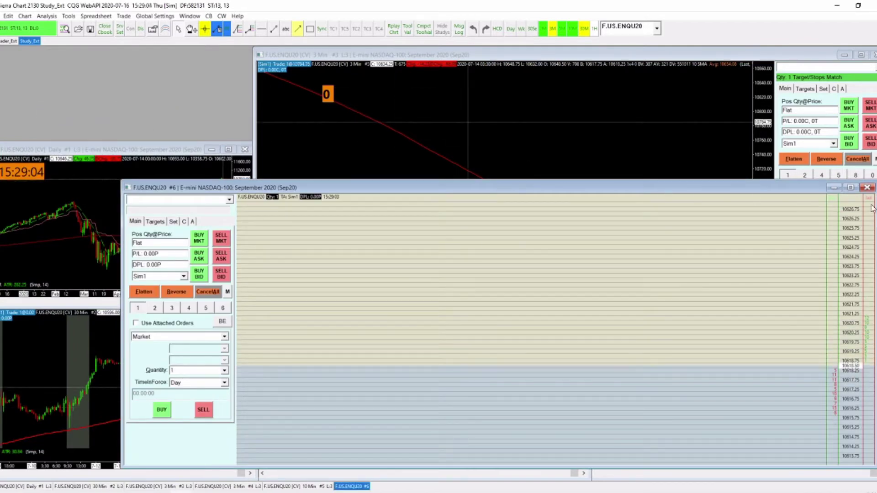
pyautogui.moveTo(874, 227); pyautogui.dragTo(346, 227)
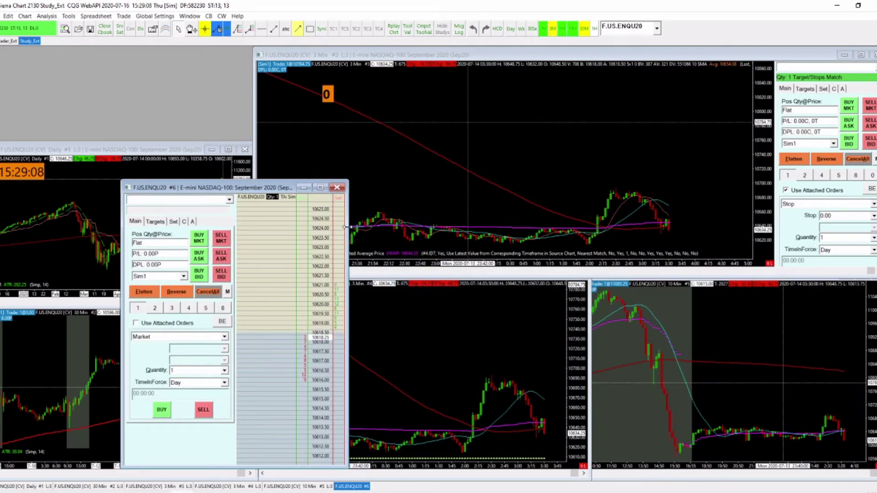
pyautogui.moveTo(229, 192); pyautogui.dragTo(136, 78)
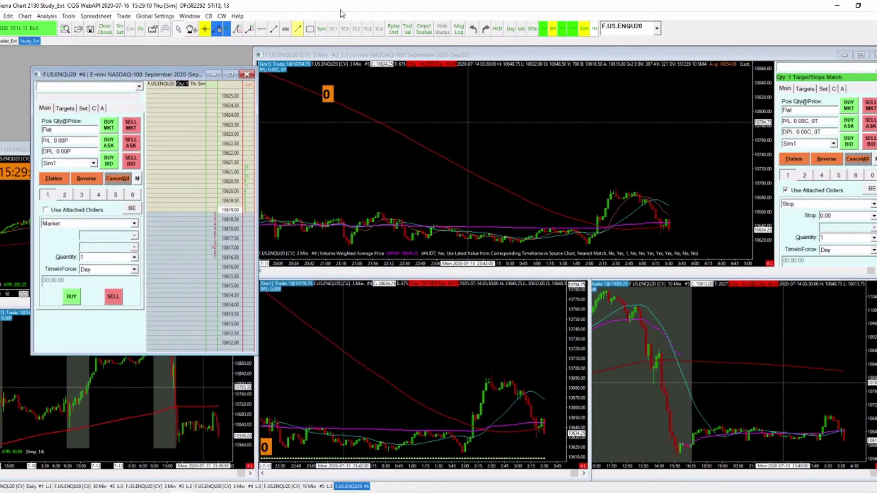
# Step: Switch between the 3-minute chart and the attached Trading DOM, and reposition the DOM window over the daily and 30-minute charts
pyautogui.click(450, 66)
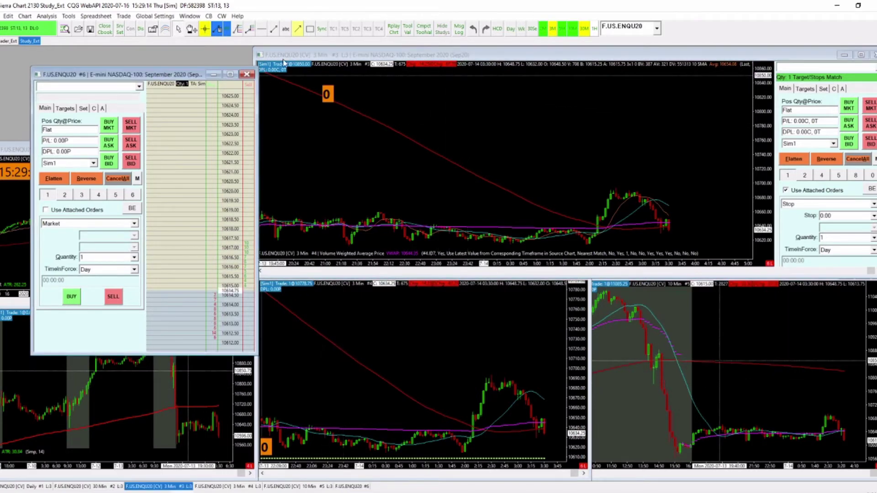
pyautogui.click(183, 84)
pyautogui.moveTo(146, 71); pyautogui.dragTo(142, 58)
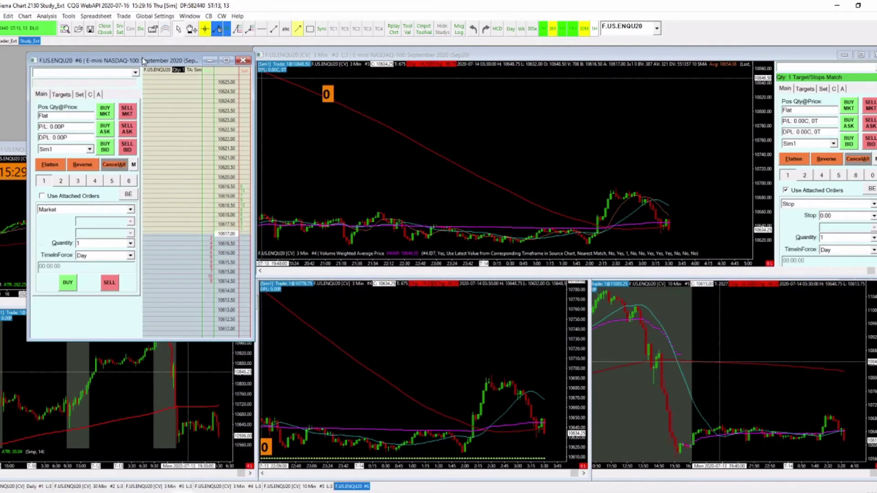
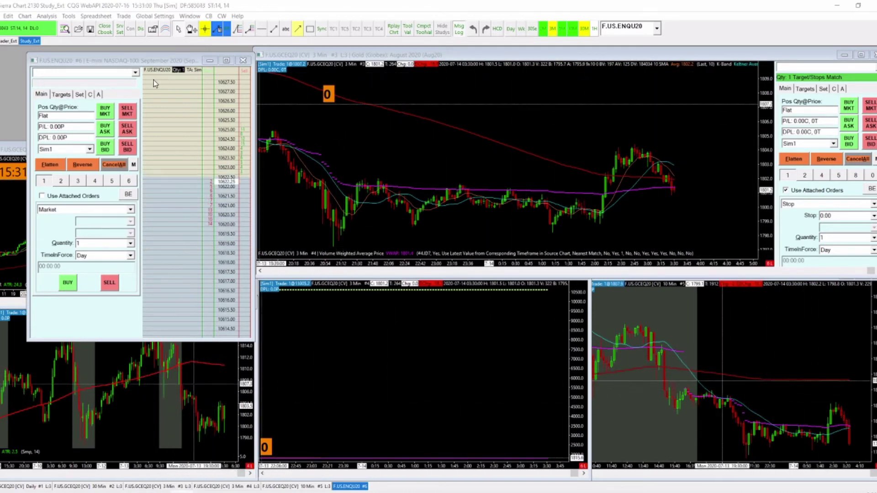
pyautogui.moveTo(144, 62); pyautogui.dragTo(142, 56)
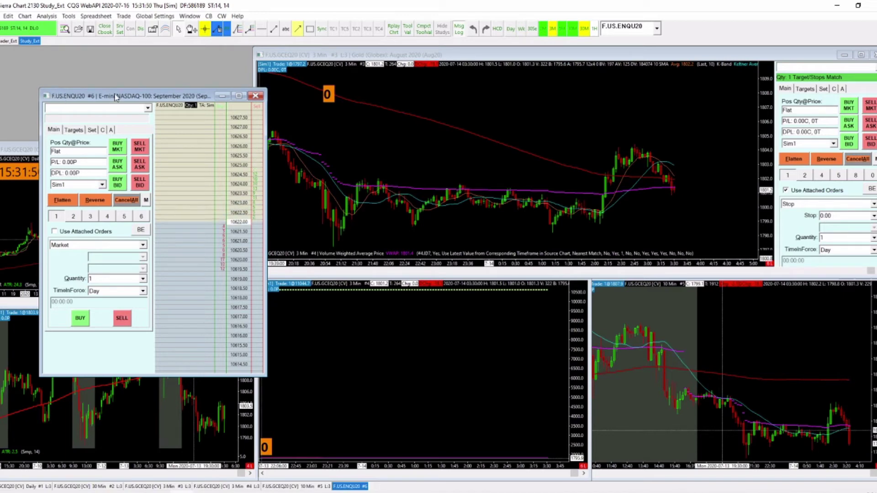
# Step: Reposition the attached Trading DOM window over the daily chart and detach it from the main workspace
pyautogui.moveTo(116, 96); pyautogui.dragTo(103, 99)
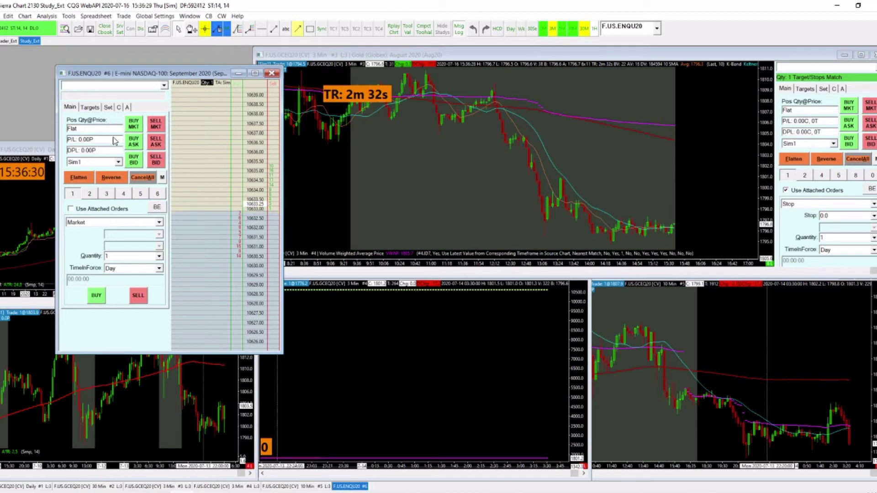
pyautogui.click(25, 16)
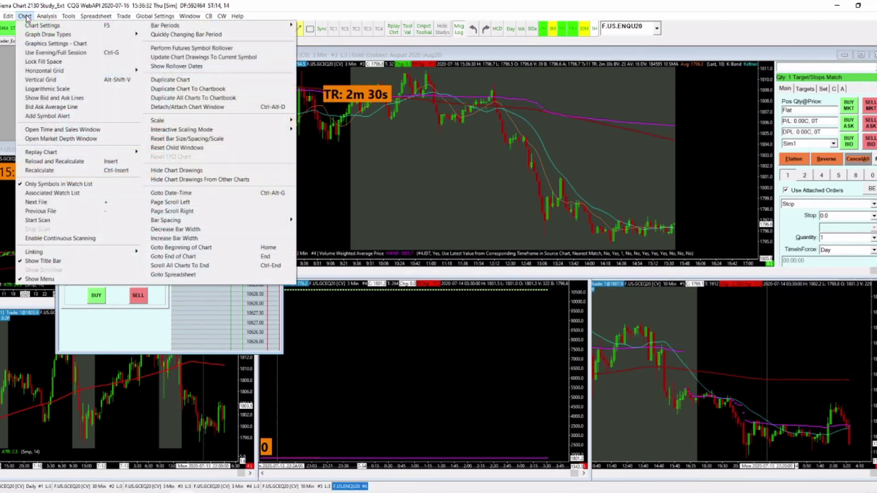
pyautogui.click(208, 107)
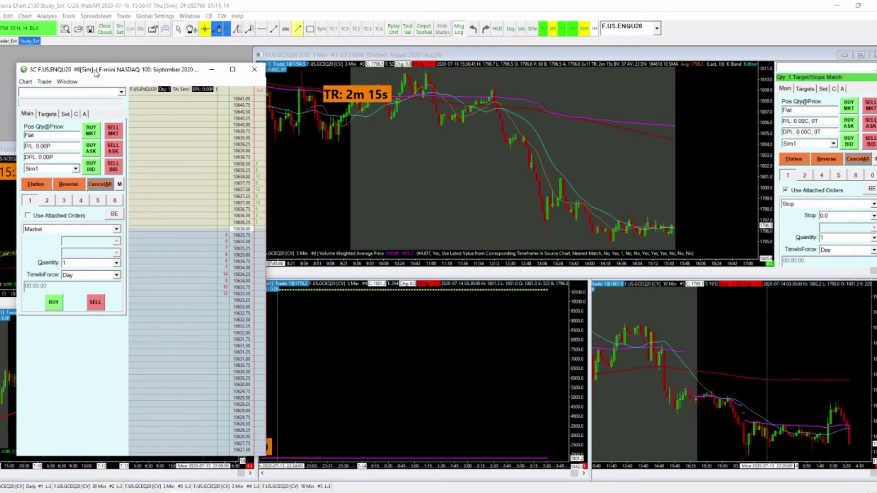
# Step: Attach the Trading DOM back to the main workspace, and switch focus to the 3-minute gold chart and back to the DOM
pyautogui.click(69, 82)
pyautogui.click(102, 119)
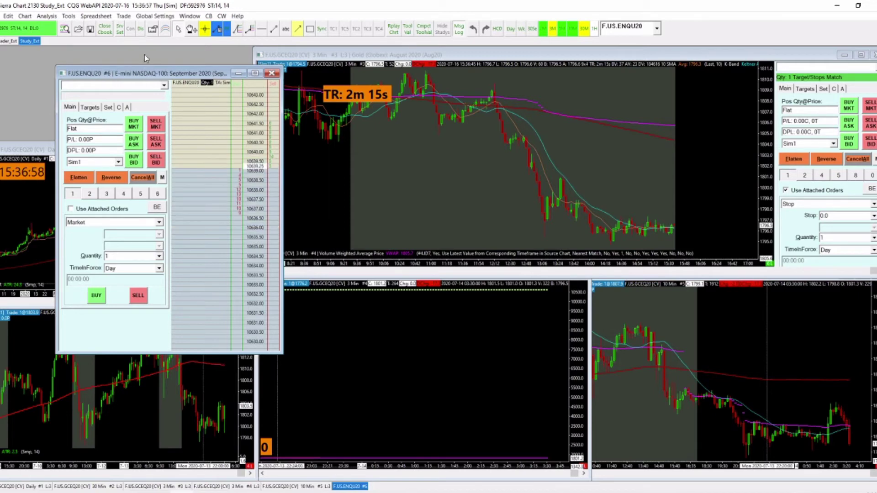
pyautogui.click(251, 64)
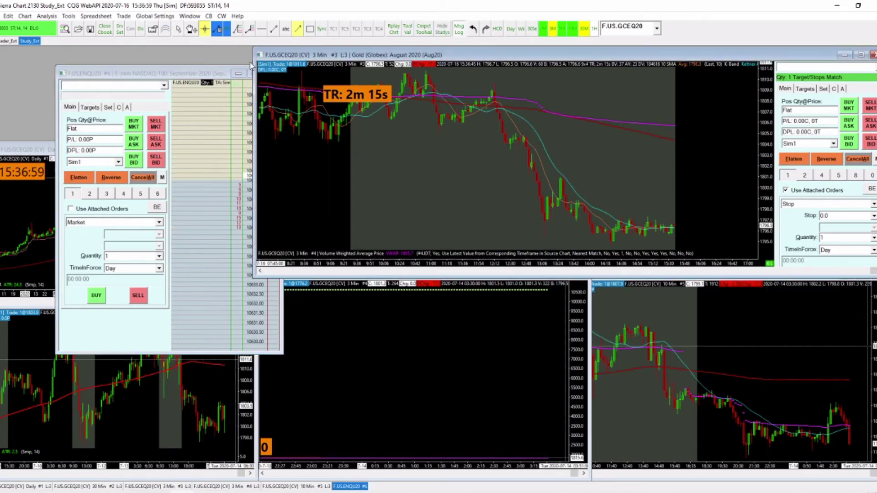
pyautogui.click(185, 73)
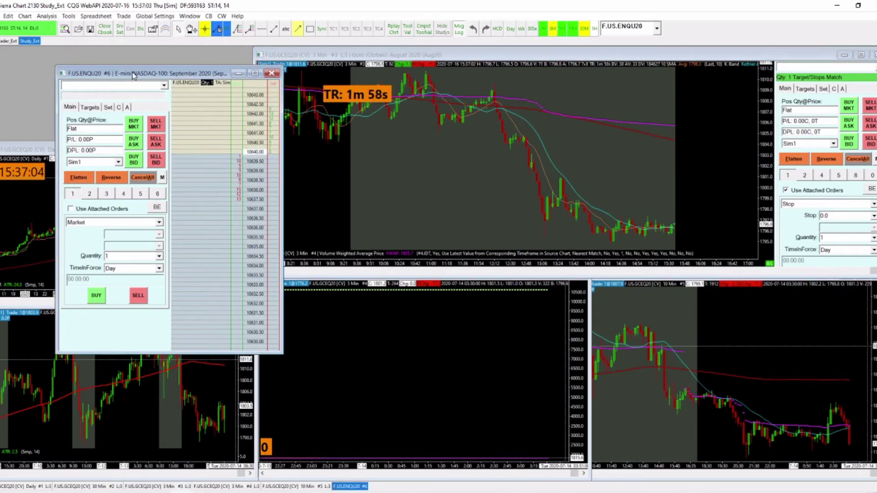
# Step: Set the chart link number of the Trading DOM to 3 in its chart settings
pyautogui.click(24, 16)
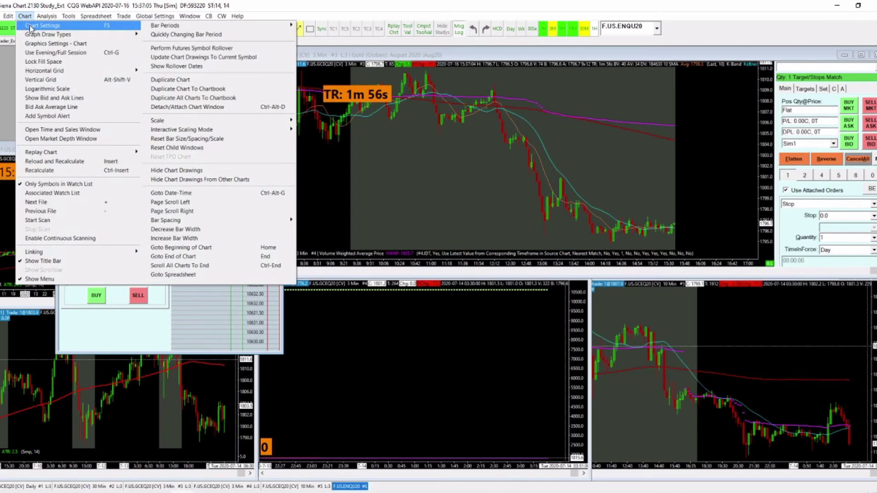
pyautogui.click(42, 25)
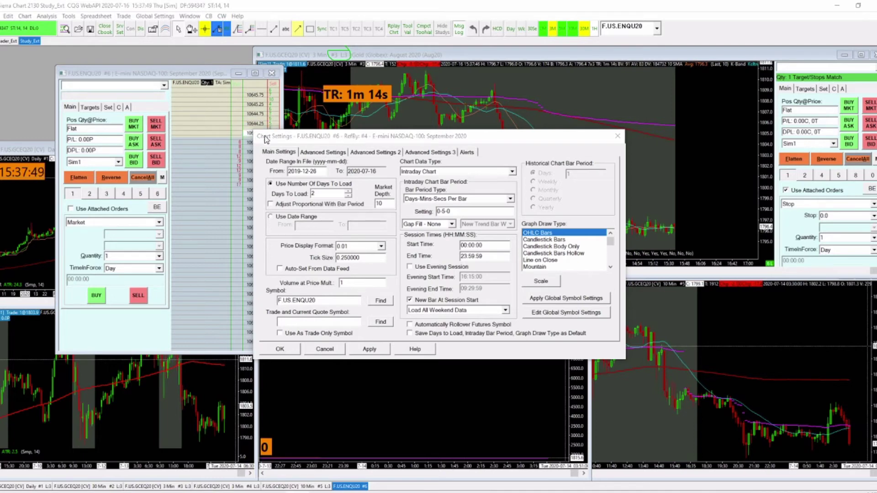
pyautogui.click(388, 153)
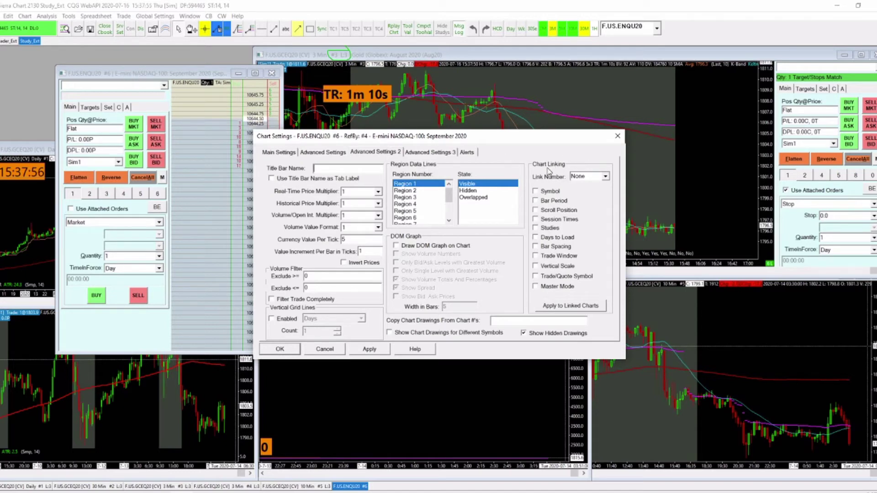
pyautogui.click(604, 178)
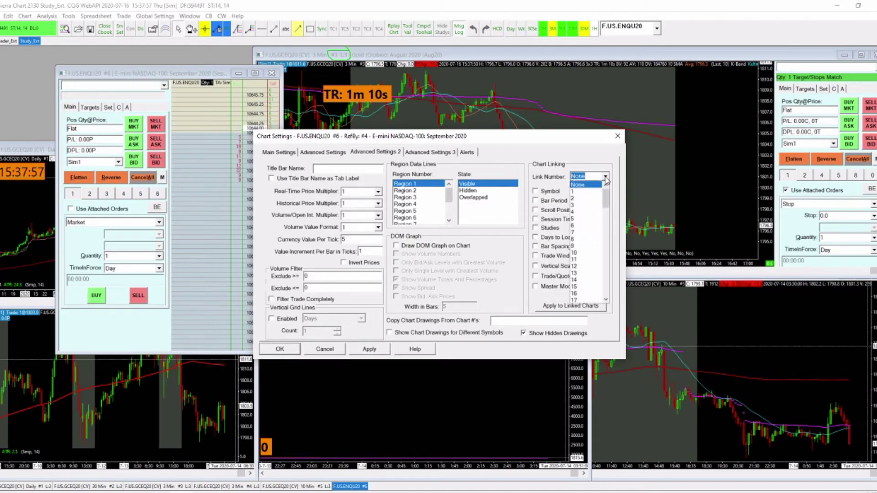
pyautogui.click(584, 206)
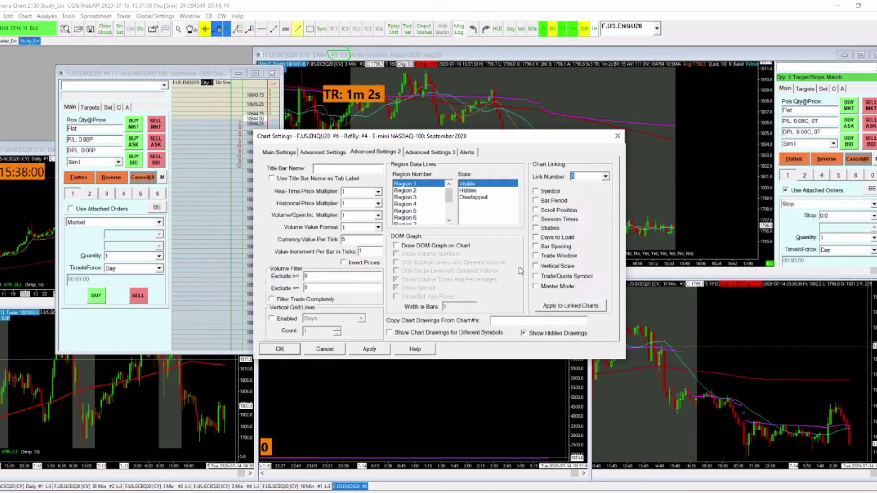
pyautogui.click(293, 350)
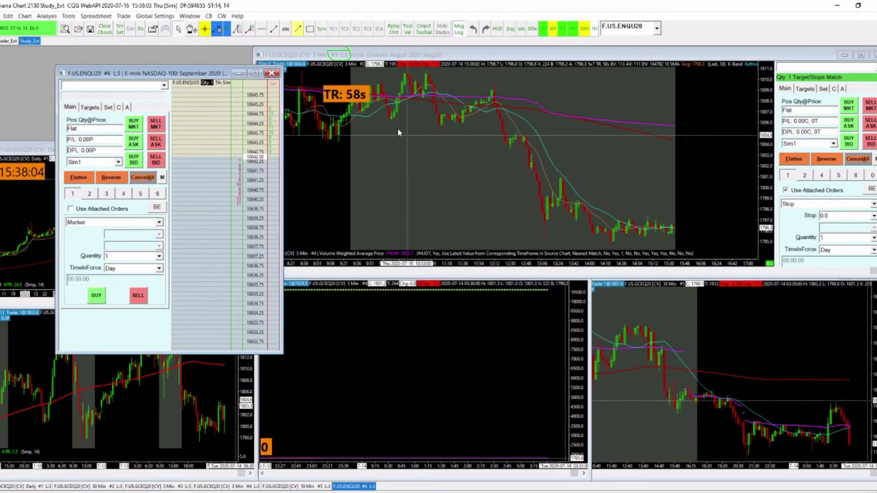
# Step: Match the linked Trading DOM to the 3-minute chart's gold symbol F.US.GCEQ20, and move the DOM window higher over the daily chart
pyautogui.click(379, 160)
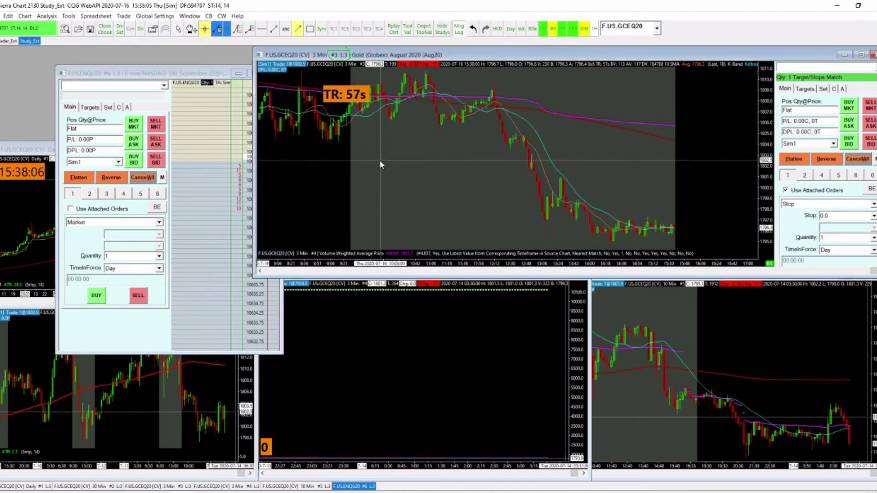
pyautogui.click(190, 75)
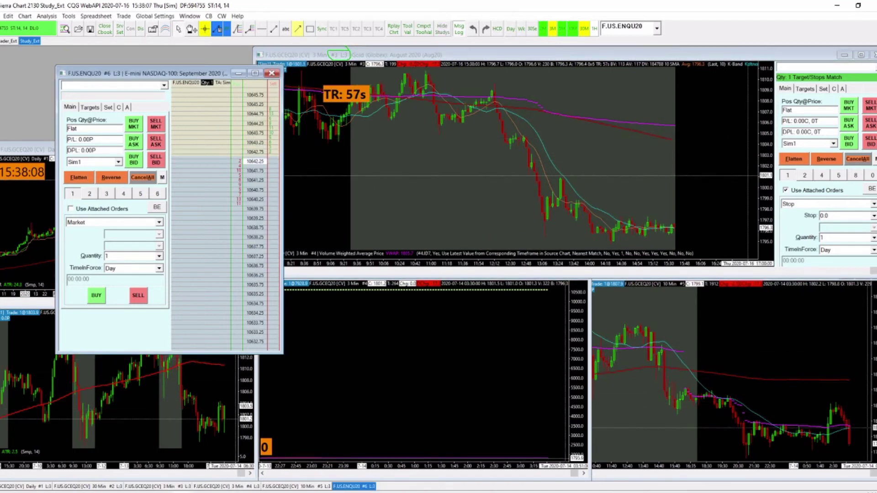
pyautogui.click(405, 151)
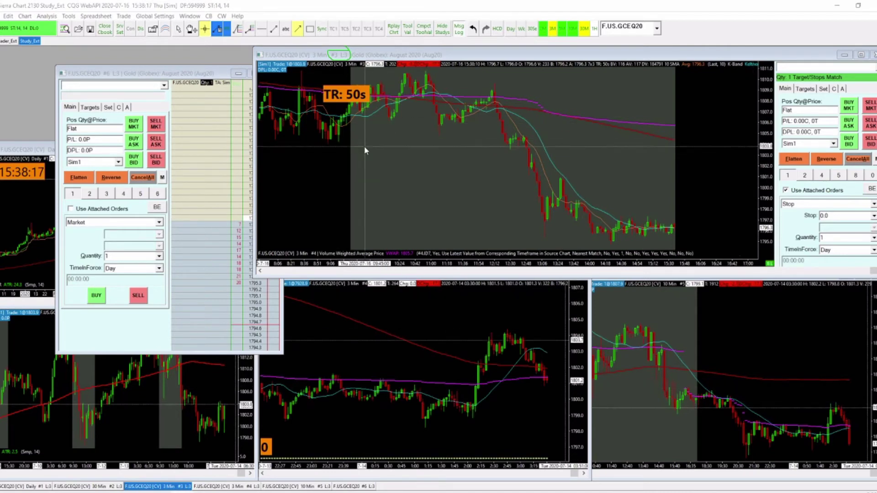
pyautogui.moveTo(151, 73); pyautogui.dragTo(109, 58)
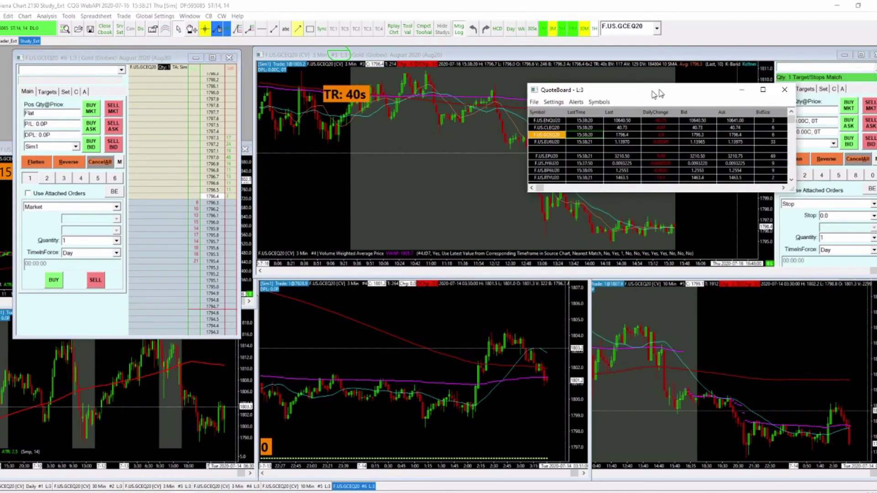
# Step: Move the QuoteBoard over the 3-minute chart and use it to switch the linked charts to F.US.ENQU20
pyautogui.moveTo(594, 89); pyautogui.dragTo(511, 112)
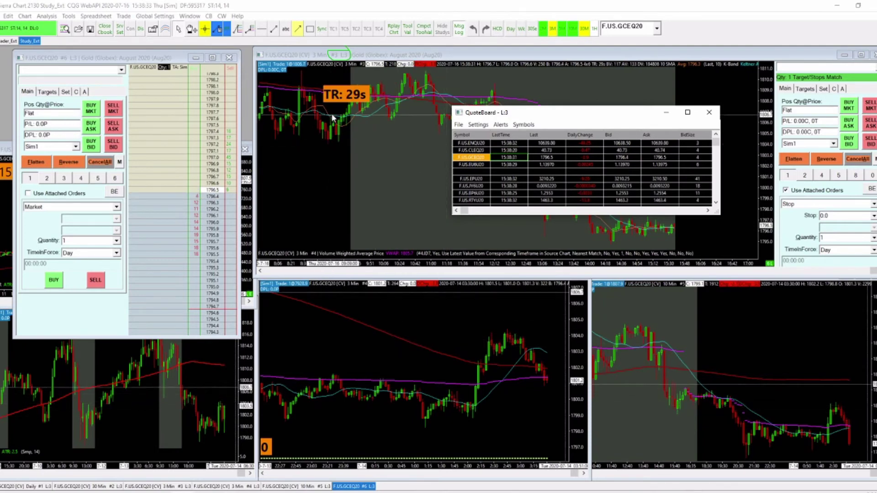
pyautogui.click(366, 165)
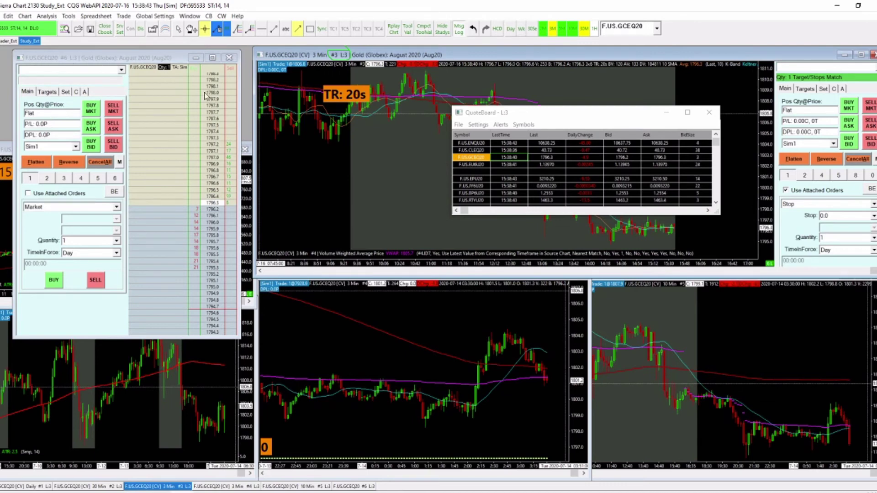
pyautogui.click(475, 143)
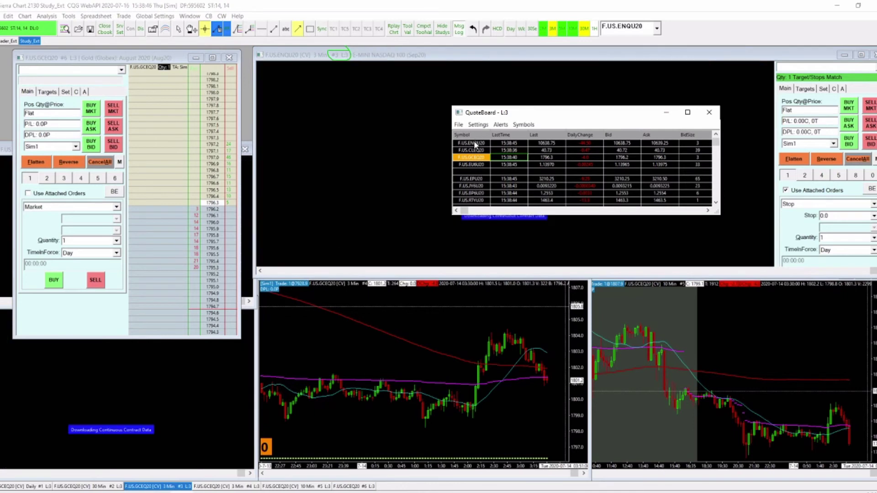